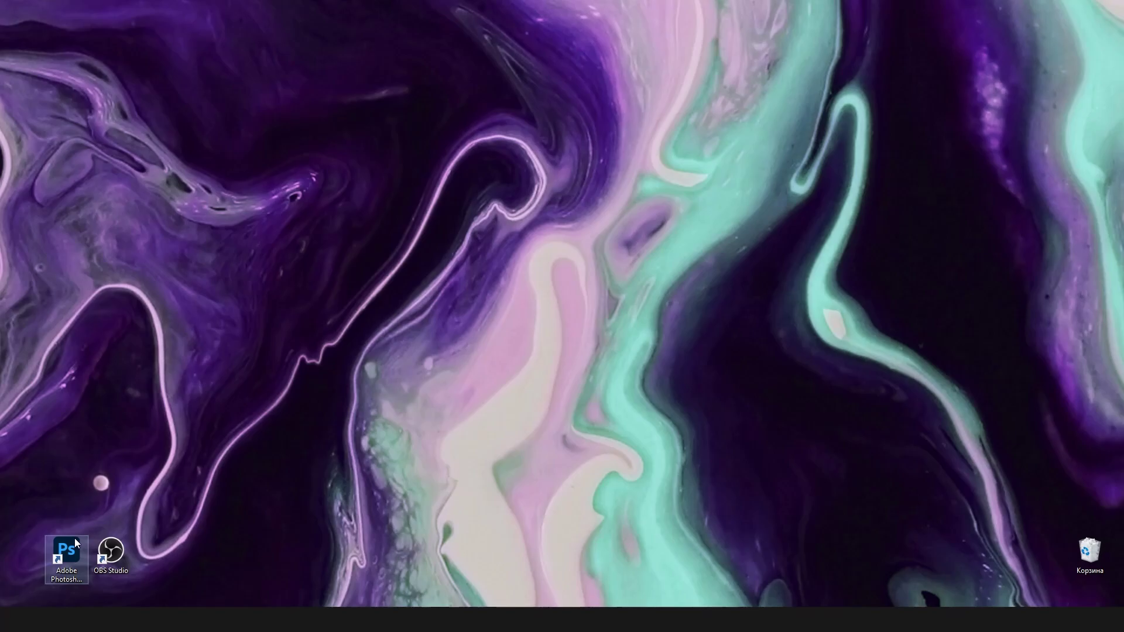
Go from the Photoshop shortcut's file location into the Required folder and select UIColors
right_click(75, 539)
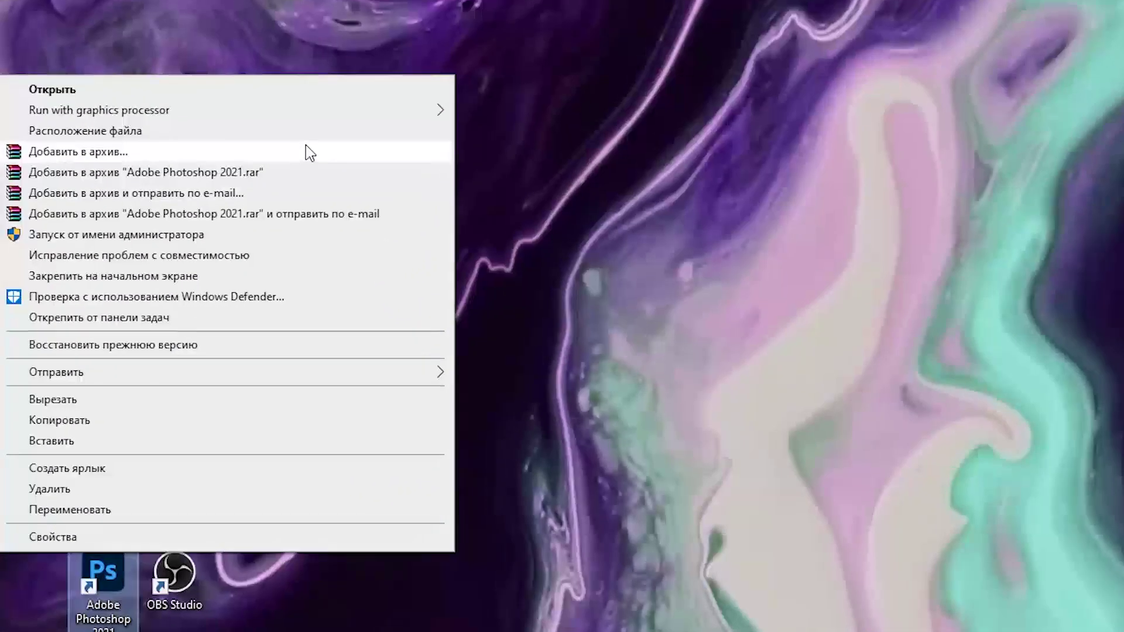
left_click(297, 134)
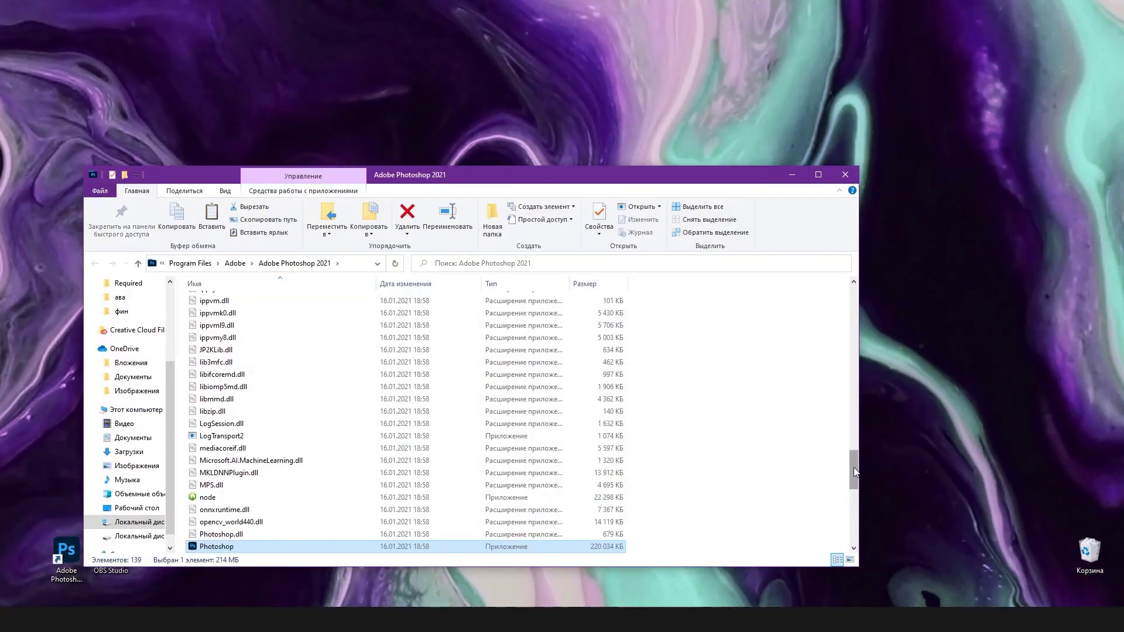
left_click_drag(853, 472, 846, 307)
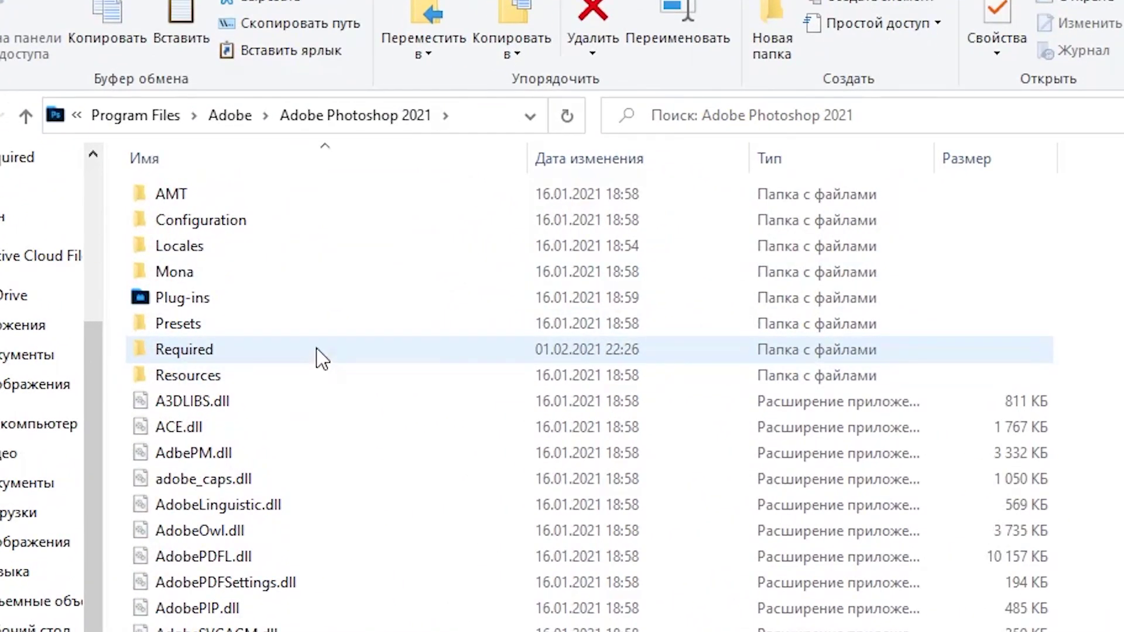
double_click(349, 362)
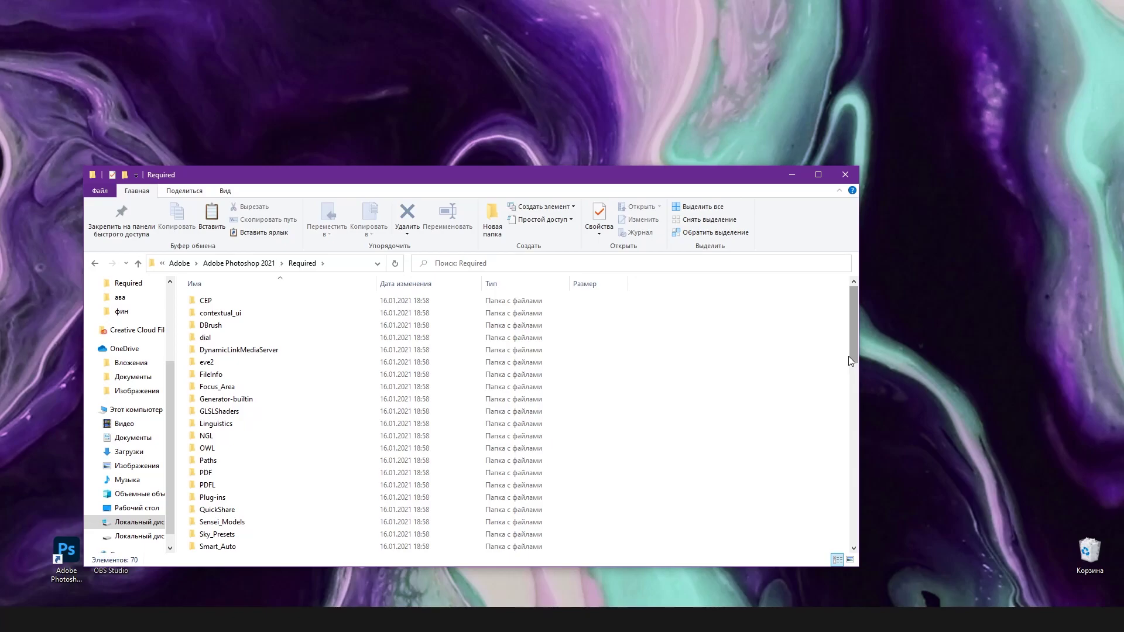
left_click_drag(853, 348, 853, 538)
left_click(258, 511)
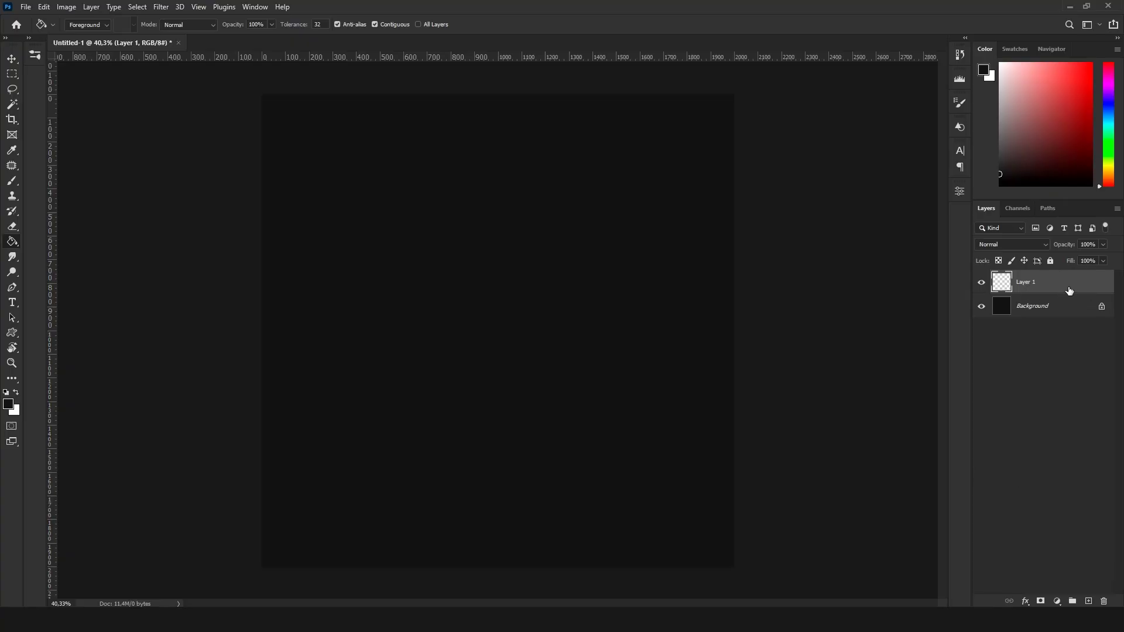
Set the foreground colour to purple, hex 5d36ab
left_click(984, 70)
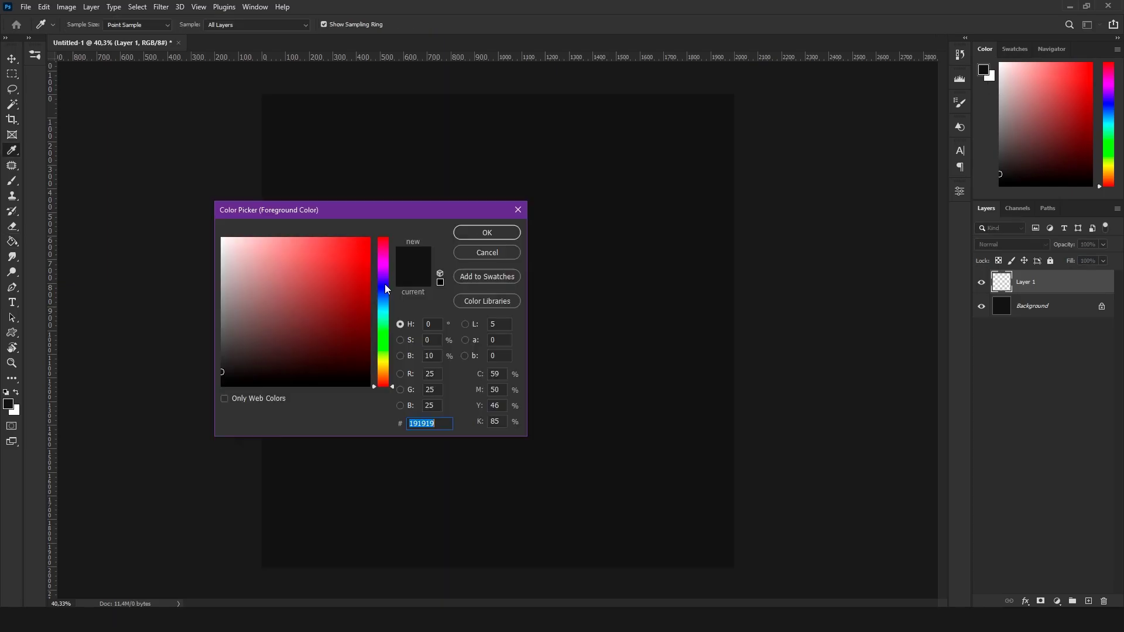
left_click_drag(385, 283, 388, 277)
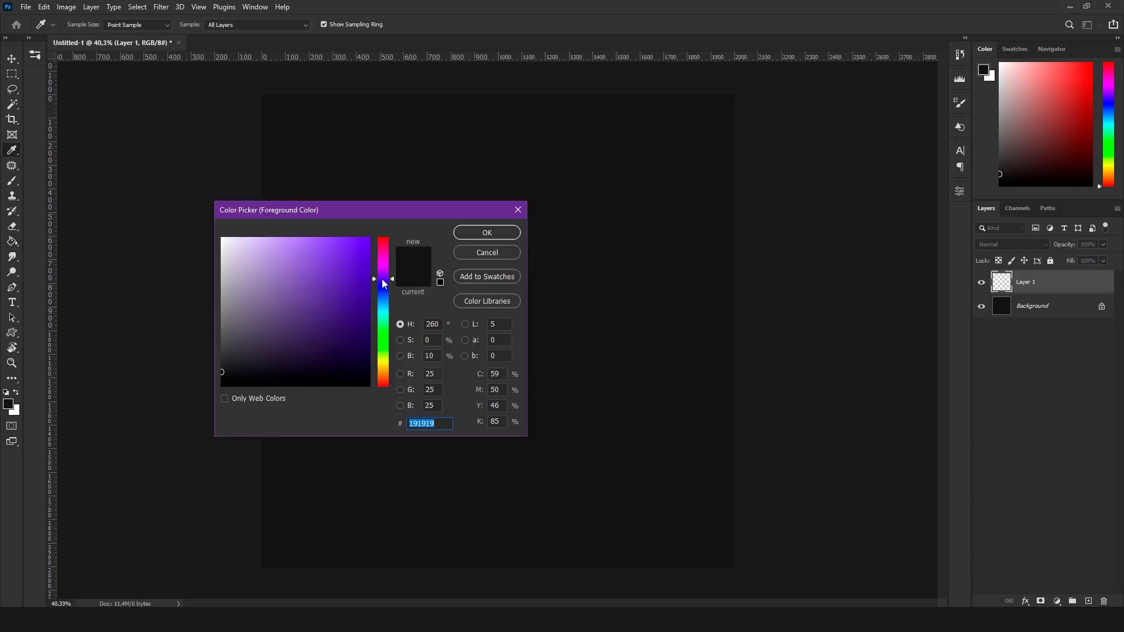
type("5d36ab")
left_click(433, 374)
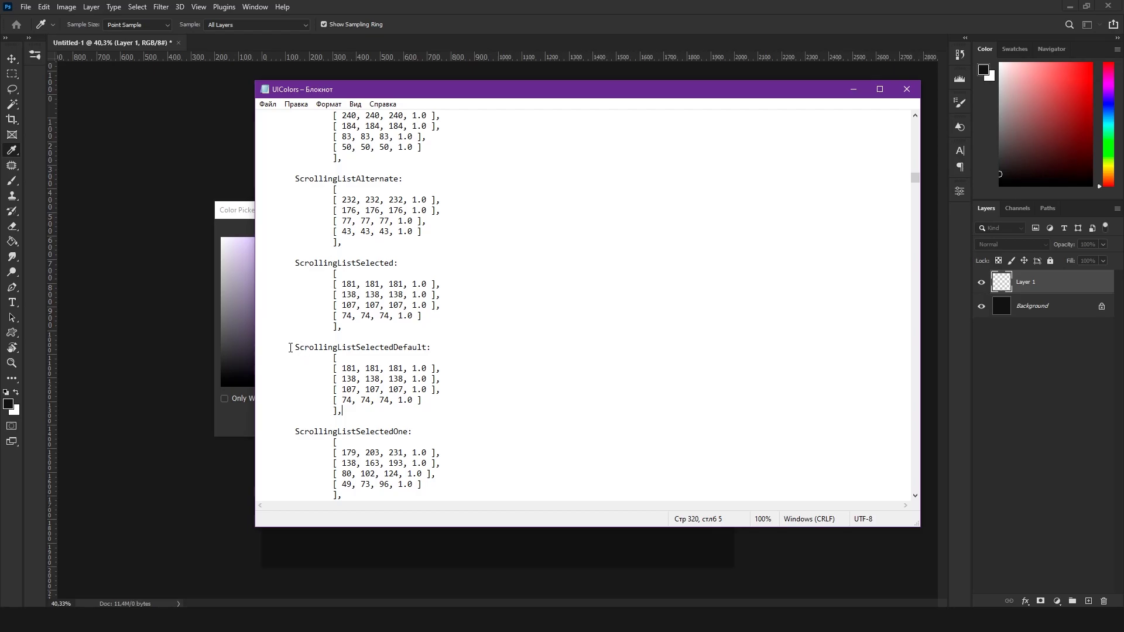
Change the last ScrollingListSelectedDefault colour to 93, 54, 171, save UIColors, and quit Photoshop
left_click_drag(294, 348, 443, 347)
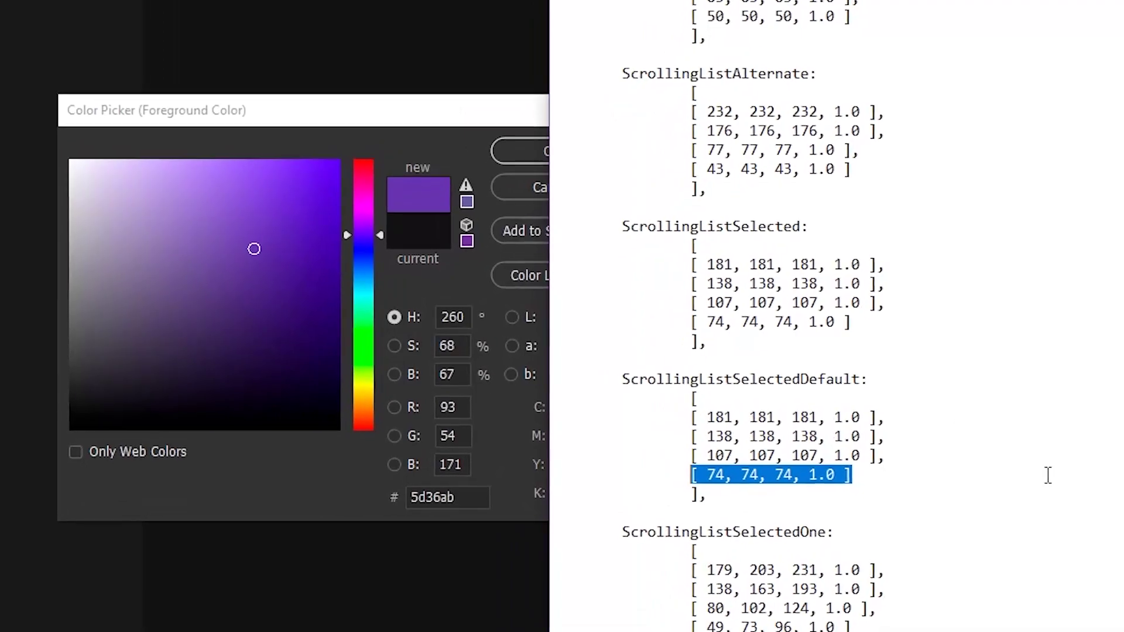
type("93")
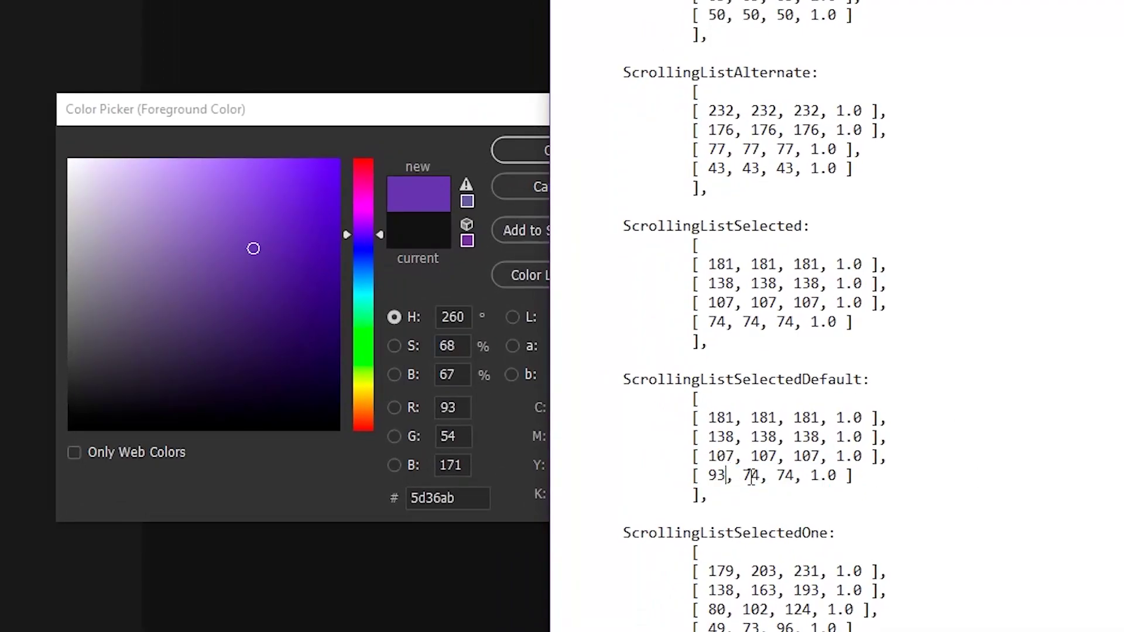
double_click(751, 475)
key("BackSpace")
type("54")
double_click(768, 475)
type("171")
left_click(498, 115)
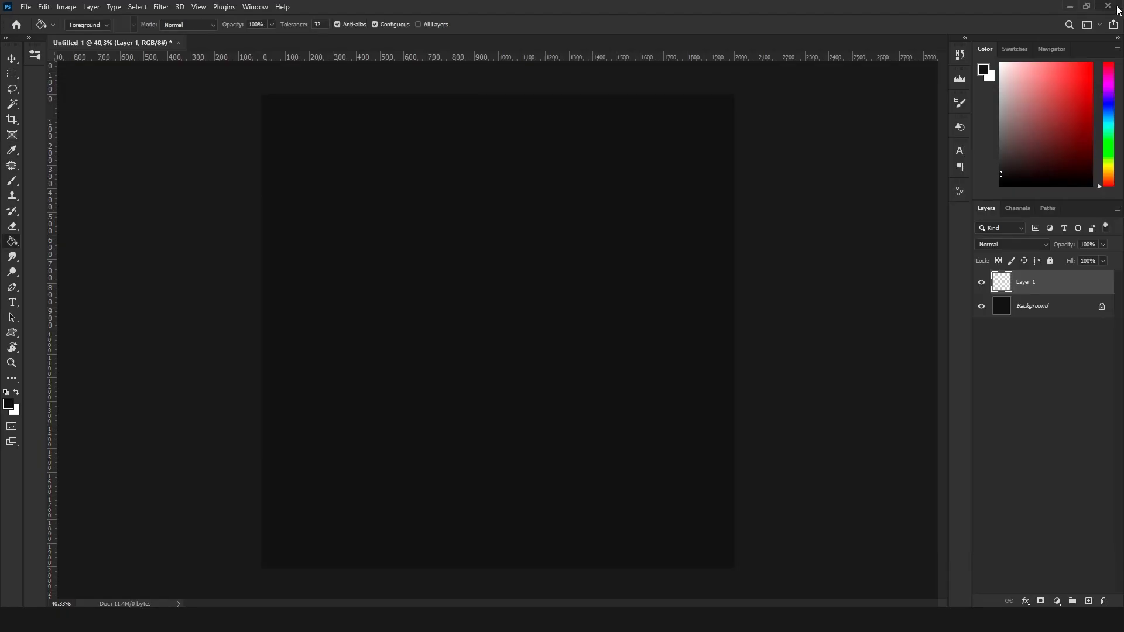
left_click(1116, 7)
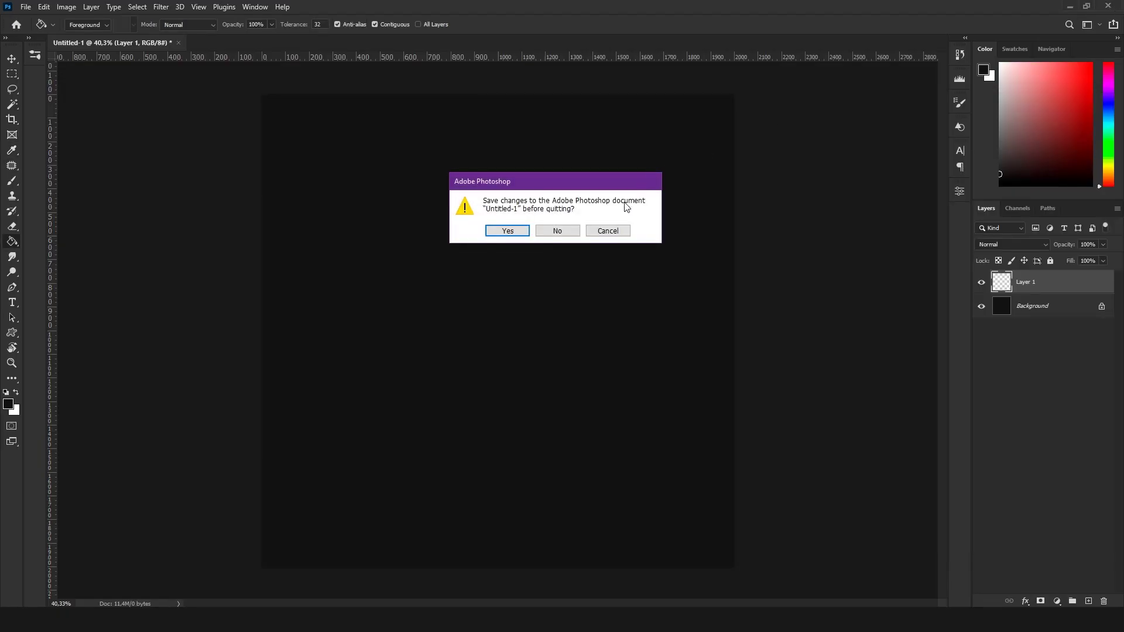
Discard Untitled-1 and replace Required's UIColors with the edited desktop copy
left_click(557, 231)
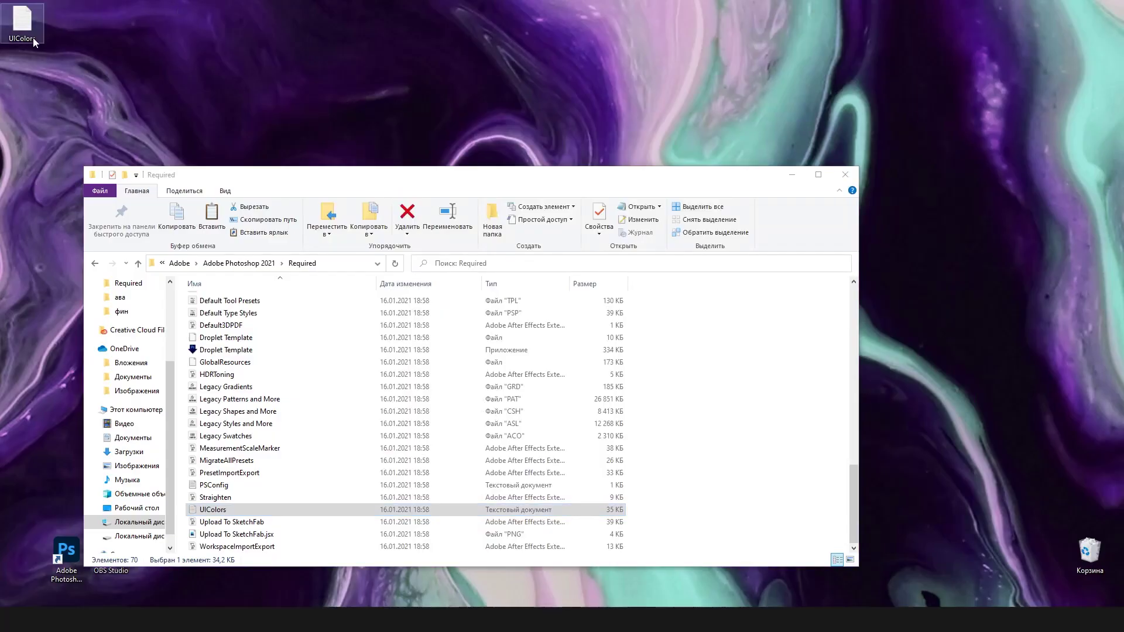
left_click_drag(23, 24, 205, 88)
left_click(326, 72)
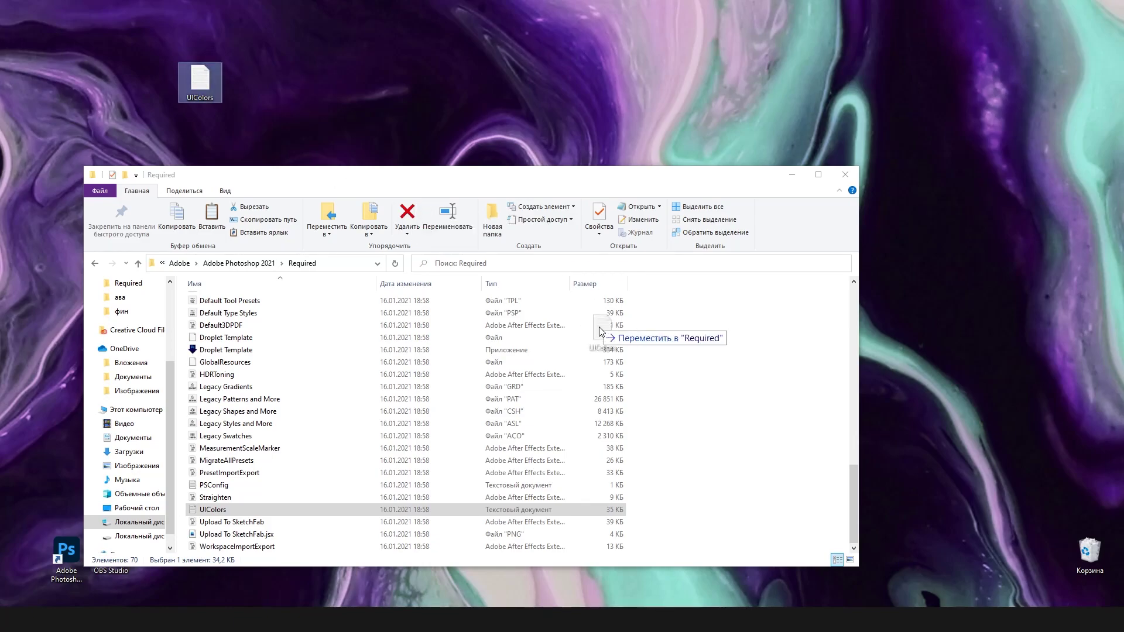
left_click_drag(201, 79, 673, 406)
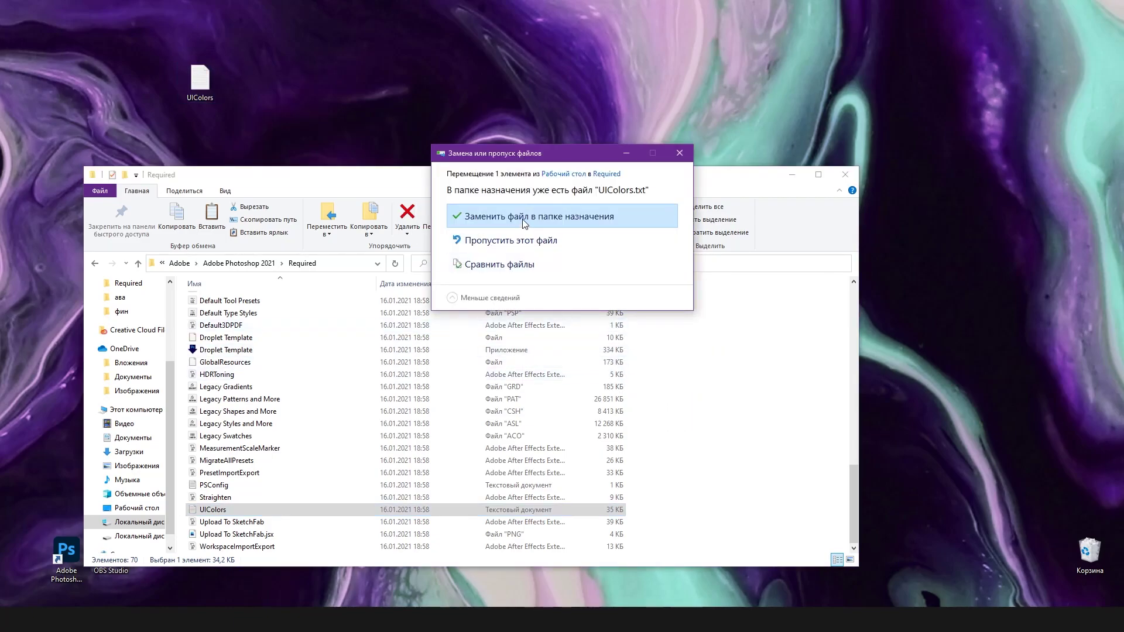
left_click(524, 222)
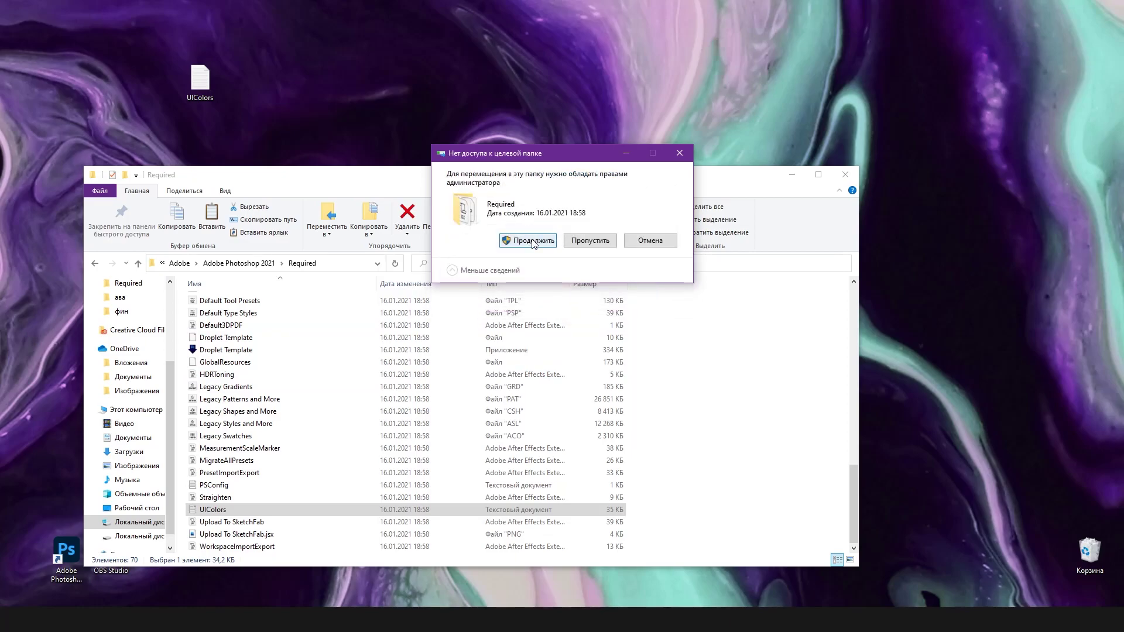
left_click(529, 240)
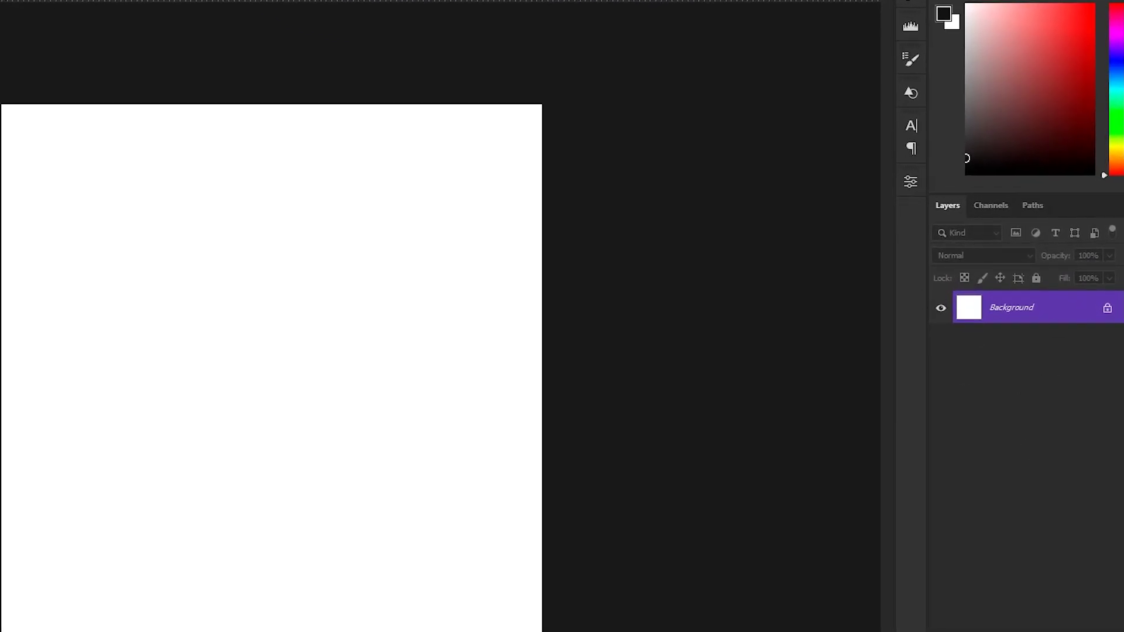
Add Layer 1 and Layer 2 above Background and select Layer 1
key("ctrl+shift+alt+n")
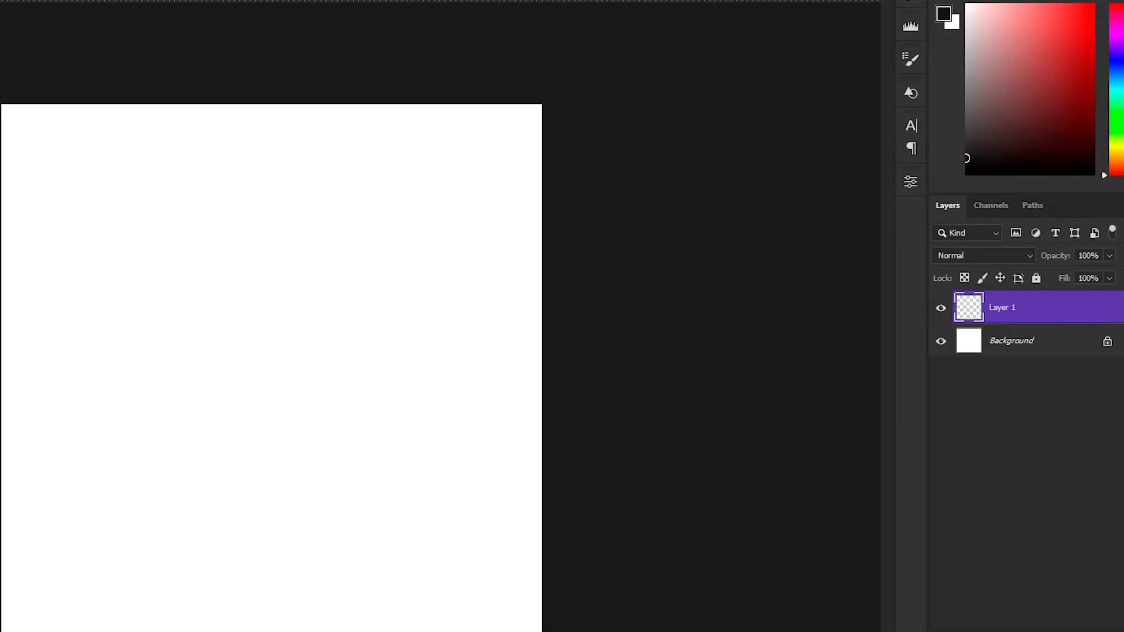
key("ctrl+shift+alt+n")
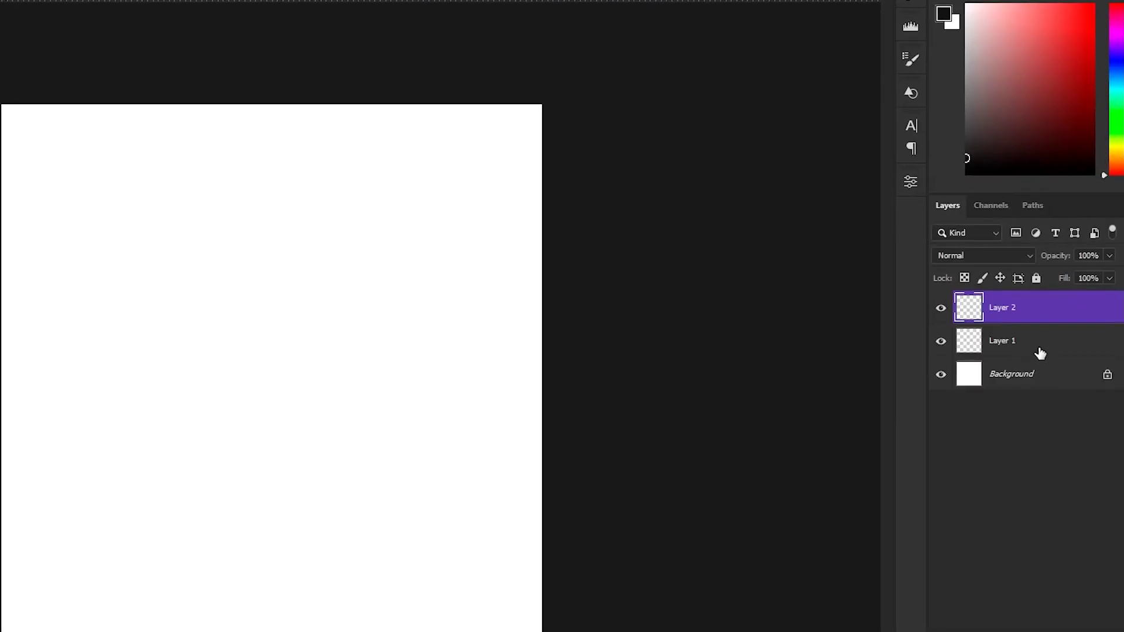
left_click(1040, 352)
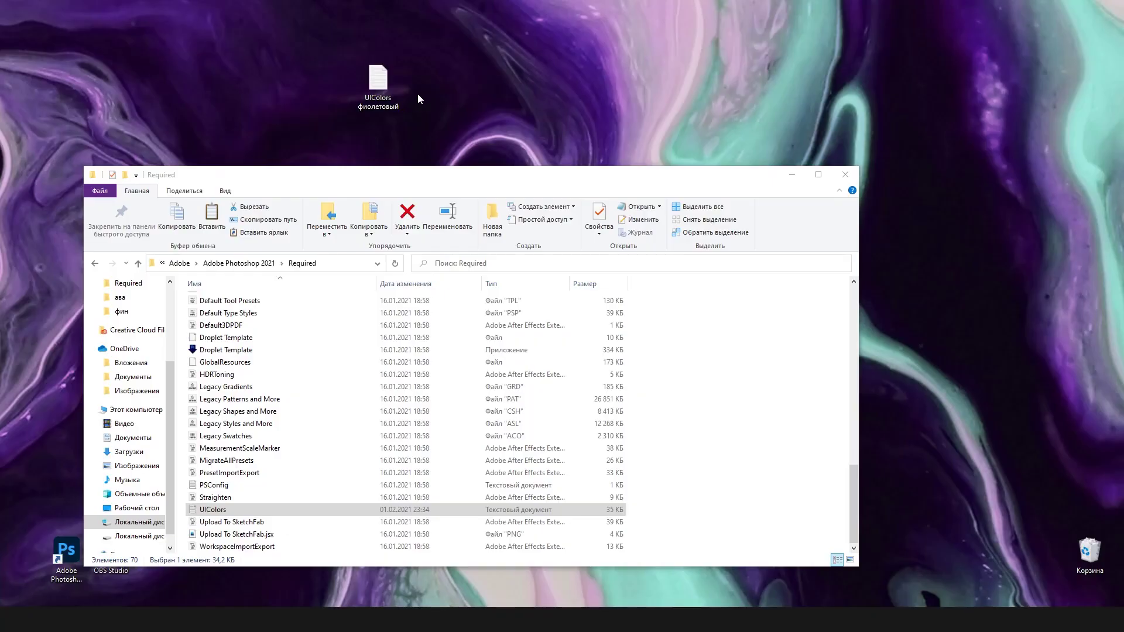
Rename the desktop file 'UIColors фиолетовый' to 'UIColors'
left_click(378, 81)
right_click(380, 88)
left_click(201, 349)
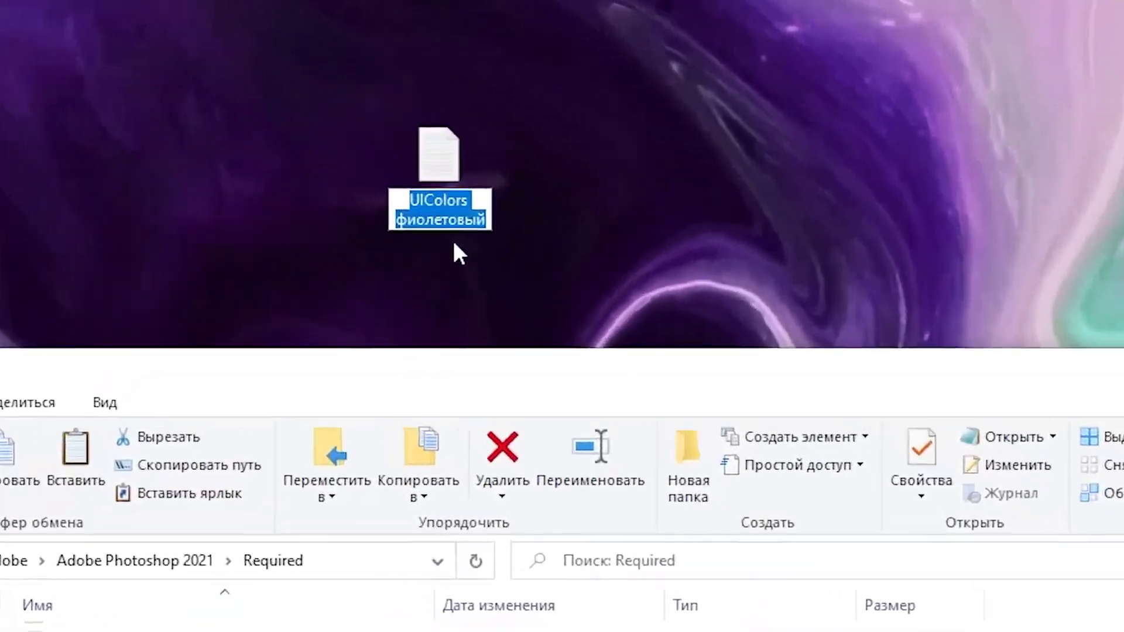
left_click(379, 107)
left_click_drag(450, 237, 532, 248)
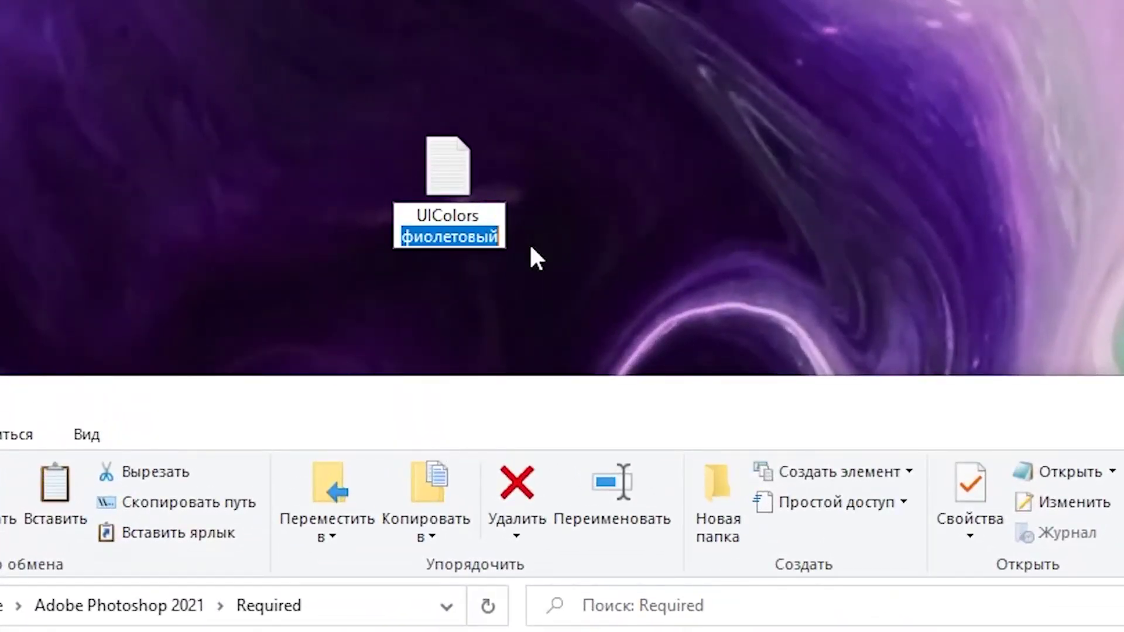
key("BackSpace")
key("Return")
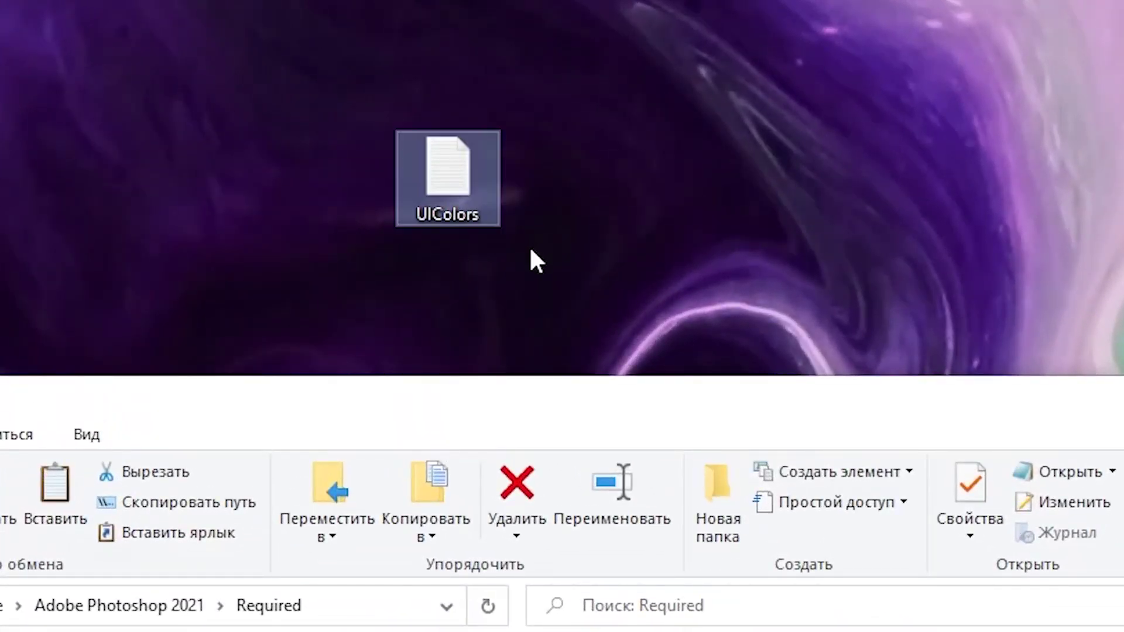
Move UIColors into the Required folder, replacing the existing file with administrator permission
left_click_drag(377, 82, 316, 469)
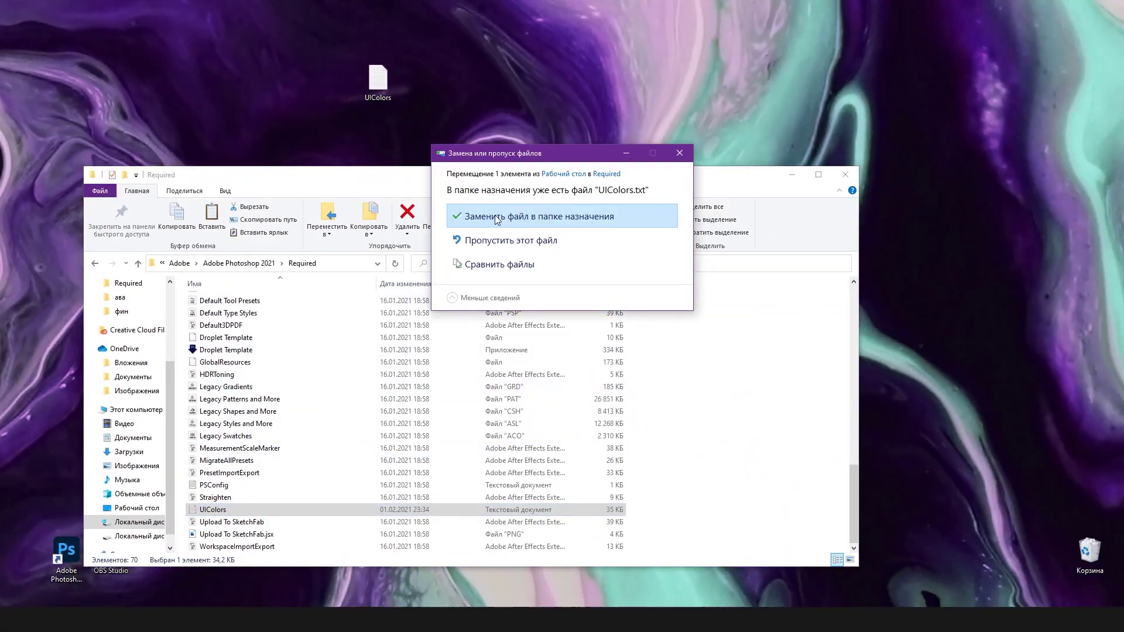
left_click(497, 218)
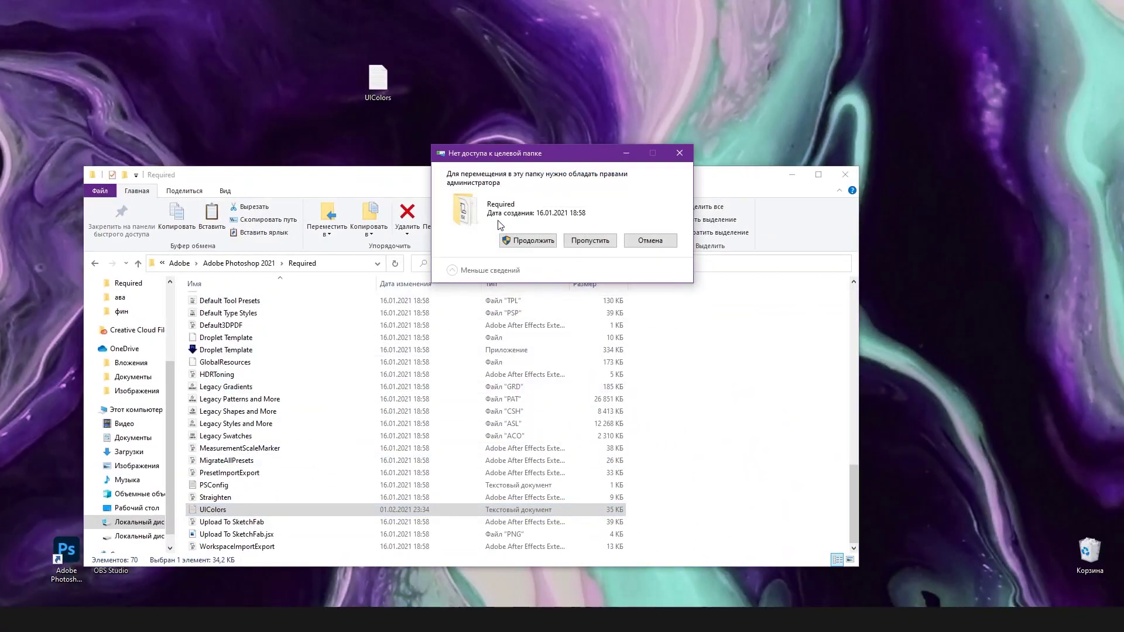
left_click(521, 240)
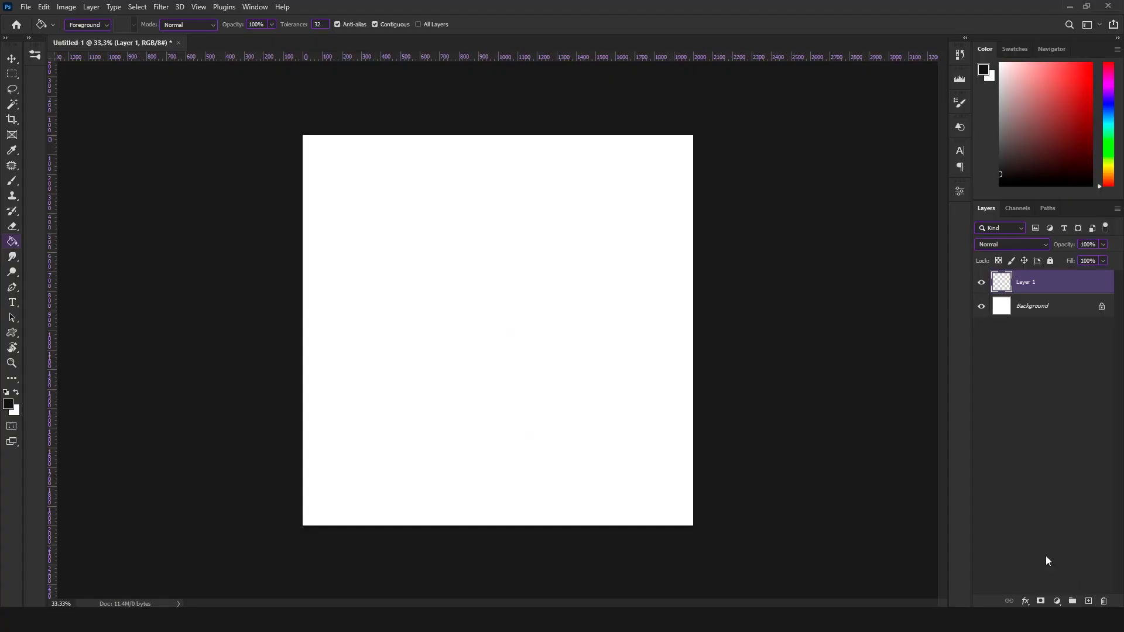
Zoom in on the blank canvas to show the purple rulers and scrollbars
key("ctrl+plus")
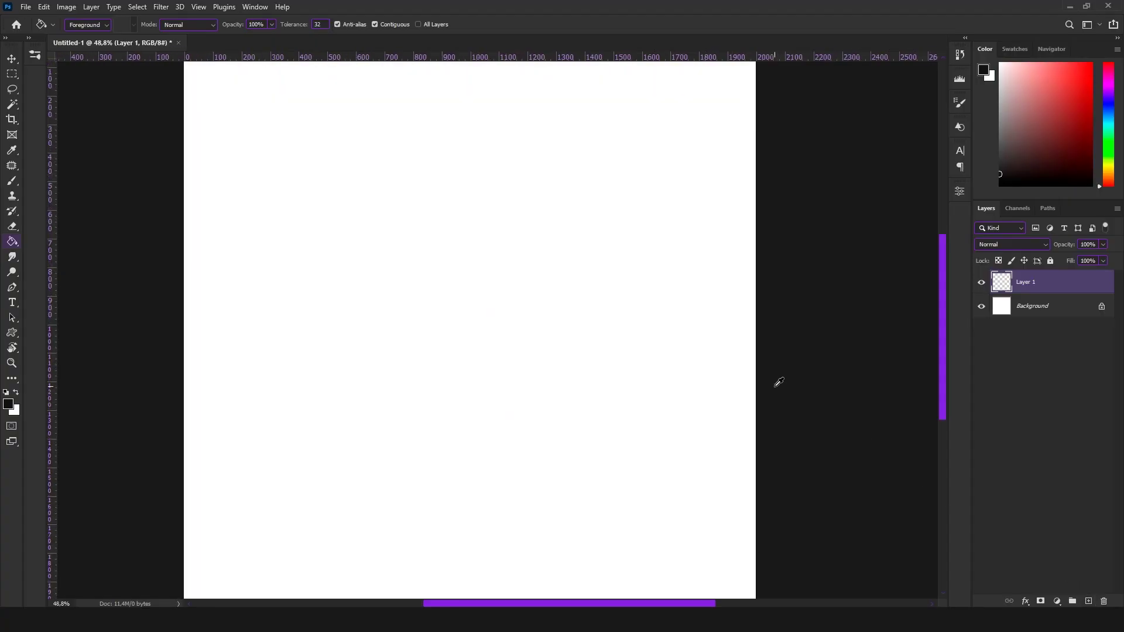
scroll(778, 382, "up", 1)
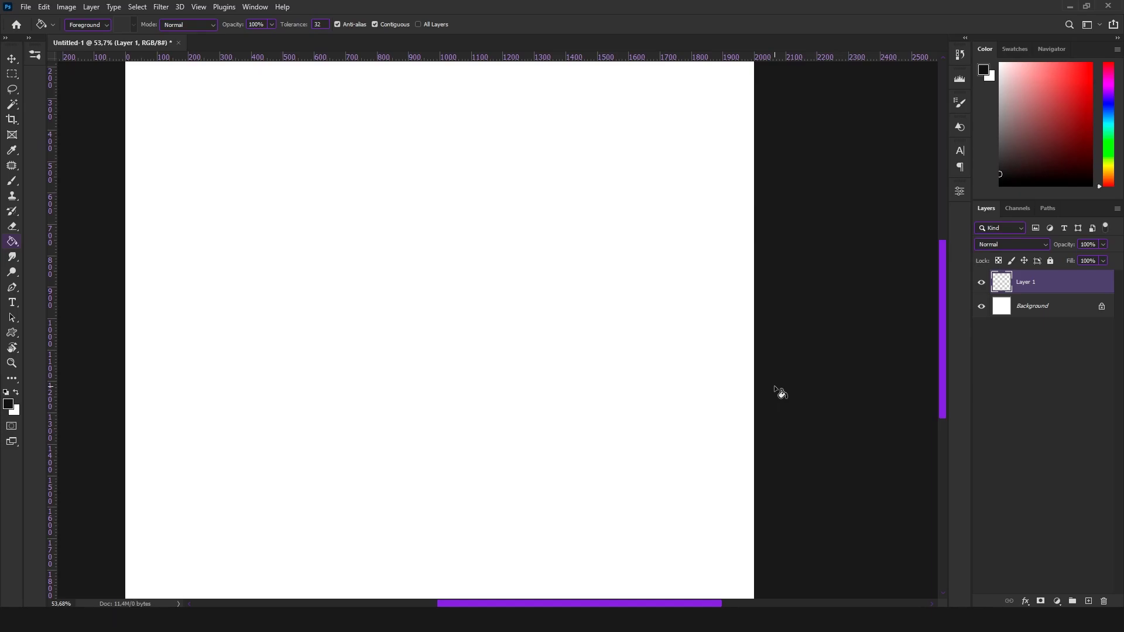